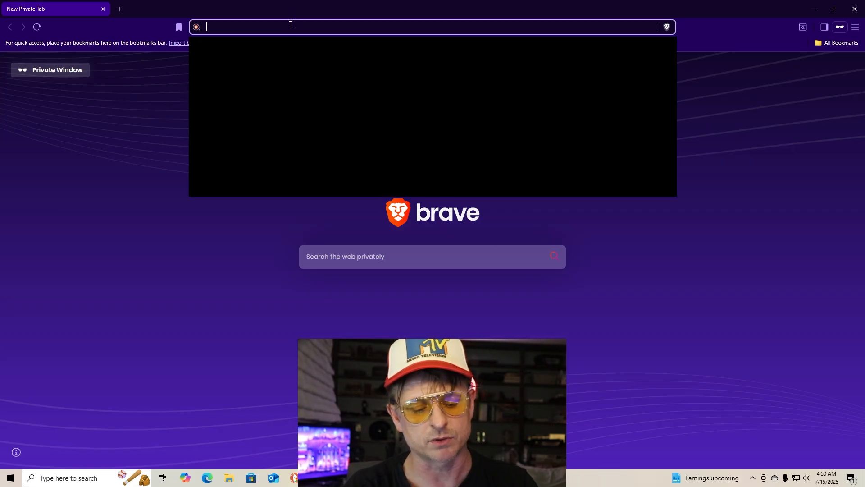
- Open gmail.com and submit the account's e-mail address on the Google sign-in page
{"action": "type", "text": "gmail.com"}
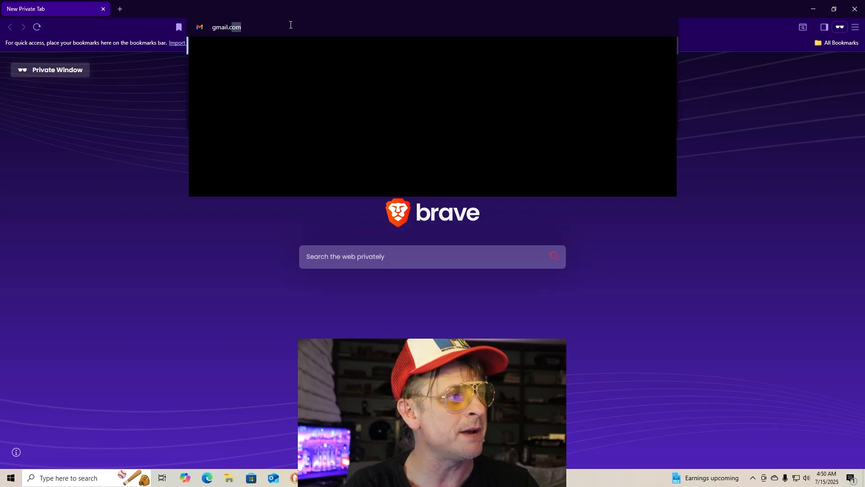
{"action": "key", "text": "Return"}
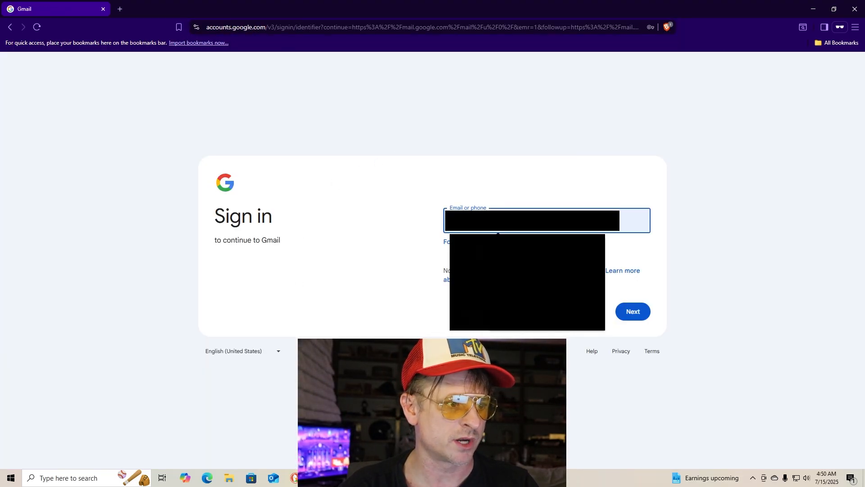
{"action": "left_click", "coordinate": [631, 310]}
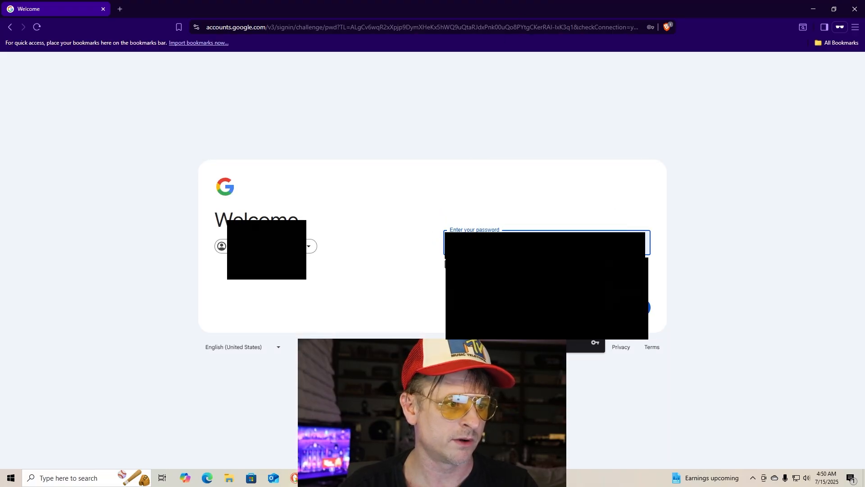
- Try the saved account password, choose passkey sign-in instead, and enter the Windows PIN to sign in to Gmail
{"action": "left_click", "coordinate": [523, 276]}
{"action": "key", "text": "Return"}
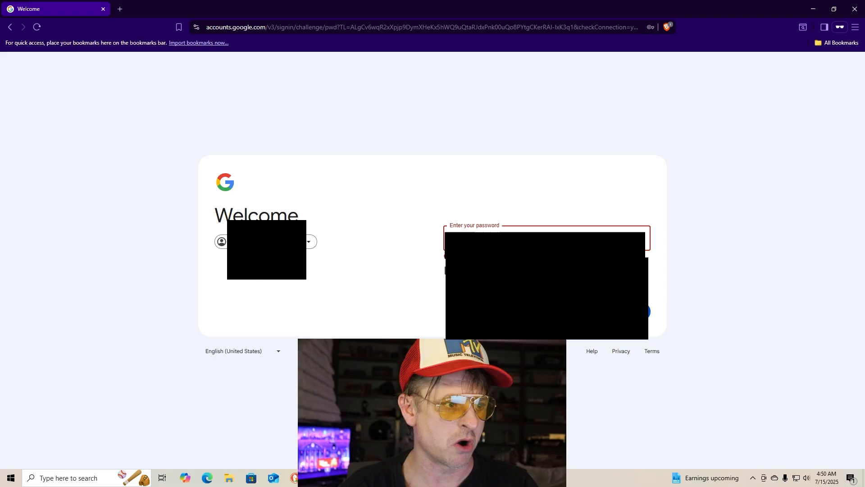
{"action": "left_click", "coordinate": [582, 311]}
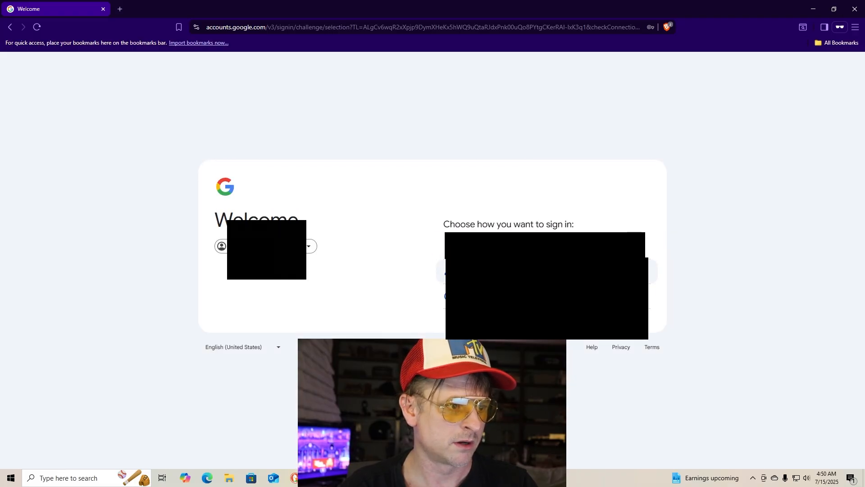
{"action": "double_click", "coordinate": [492, 269]}
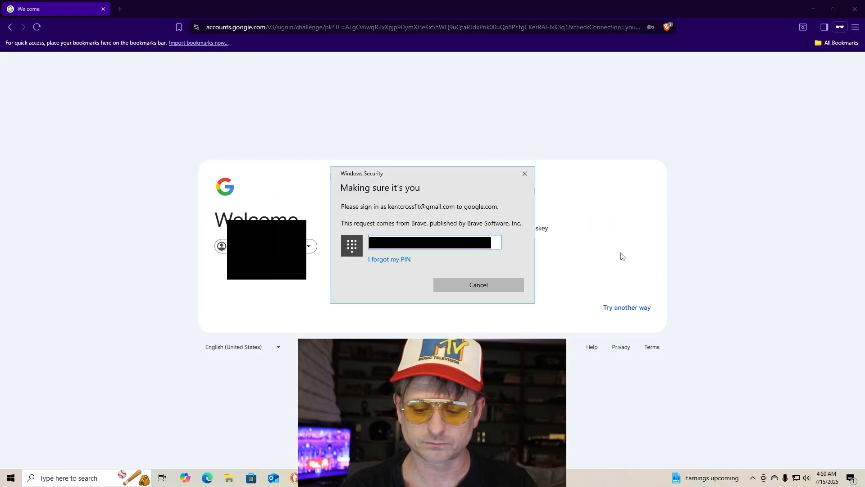
{"action": "key", "text": "Return"}
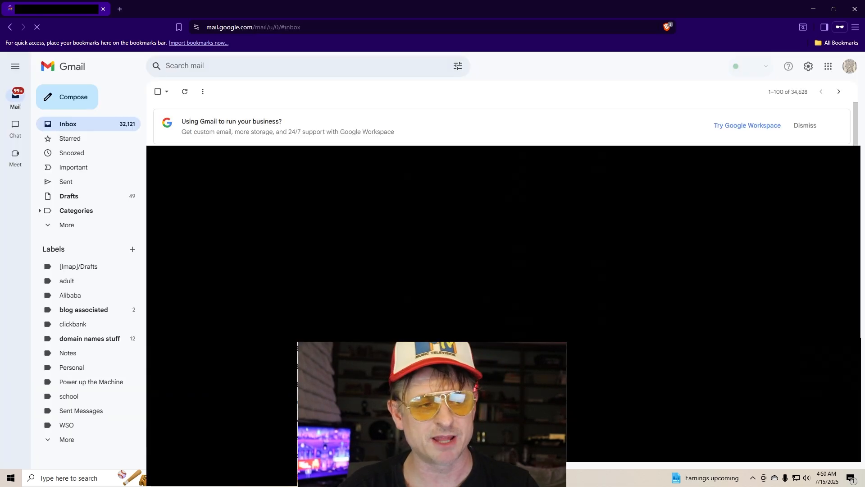
- Open YouTube from Gmail's list of Google apps
{"action": "left_click", "coordinate": [830, 68]}
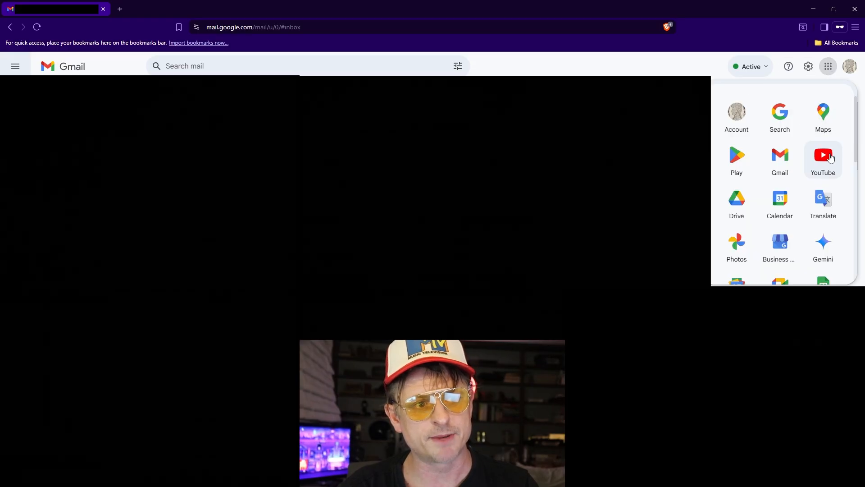
{"action": "left_click", "coordinate": [831, 157]}
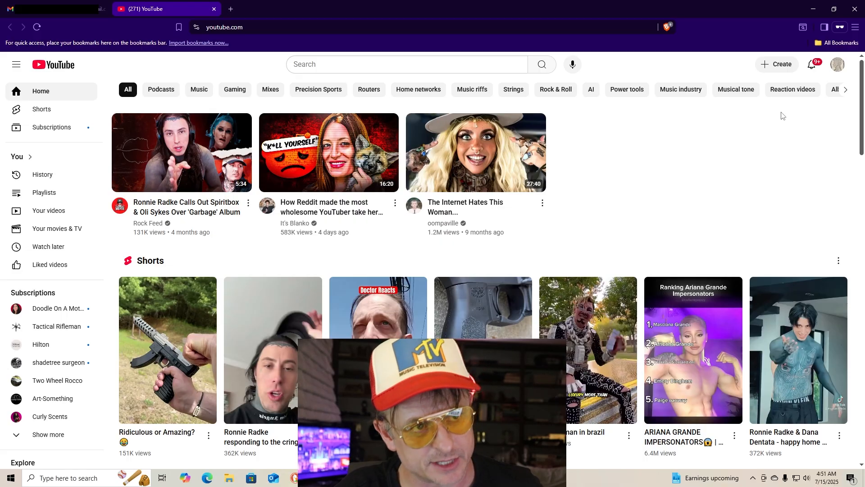
{"action": "left_click", "coordinate": [777, 64]}
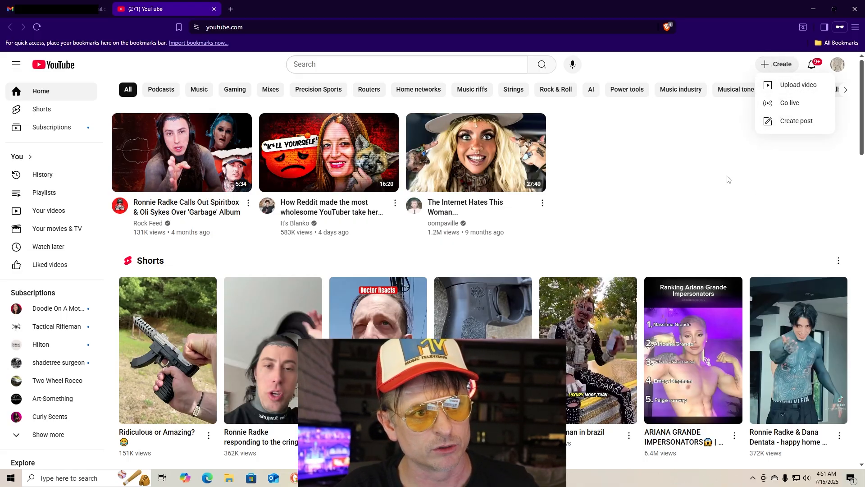
{"action": "left_click", "coordinate": [719, 163]}
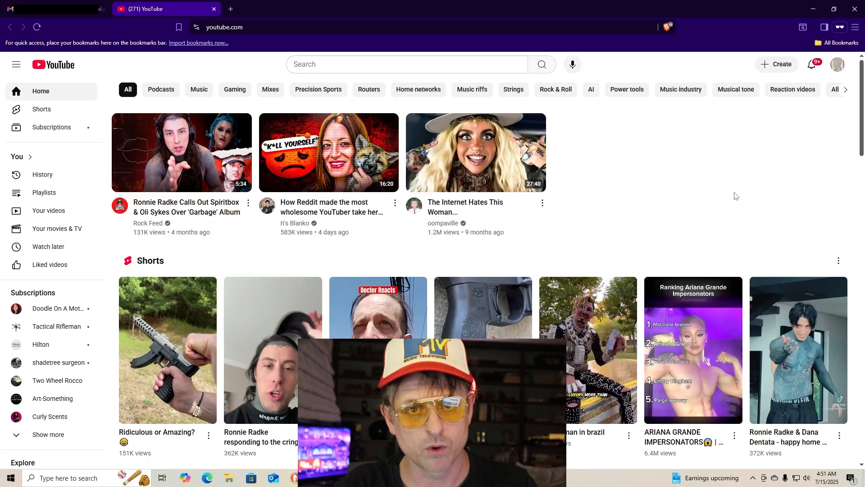
{"action": "left_click", "coordinate": [840, 69]}
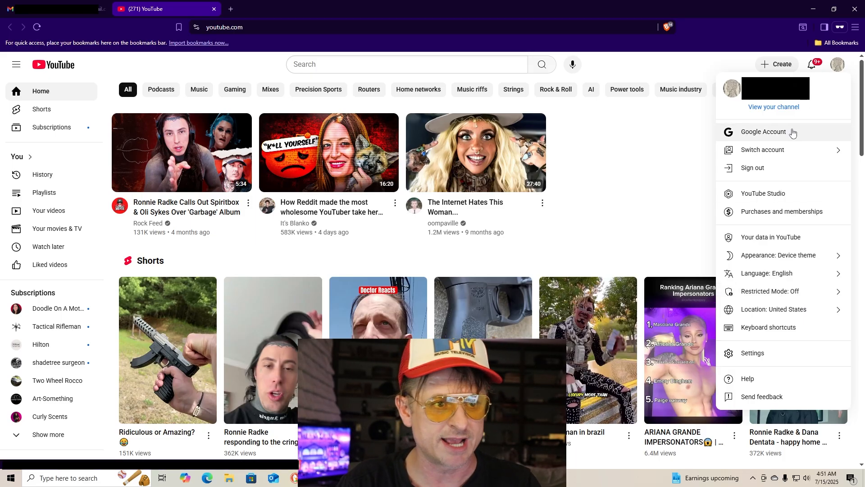
{"action": "left_click", "coordinate": [637, 168]}
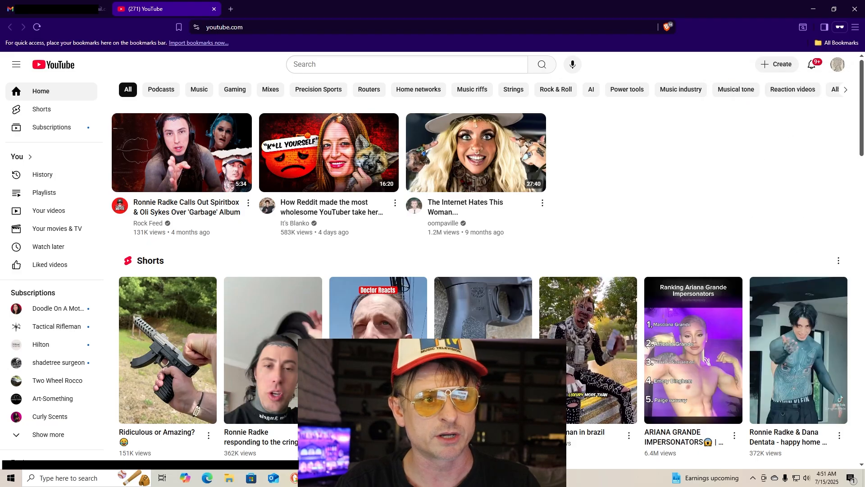
- Open the overview of all channels belonging to the signed-in YouTube account
{"action": "left_click", "coordinate": [837, 65]}
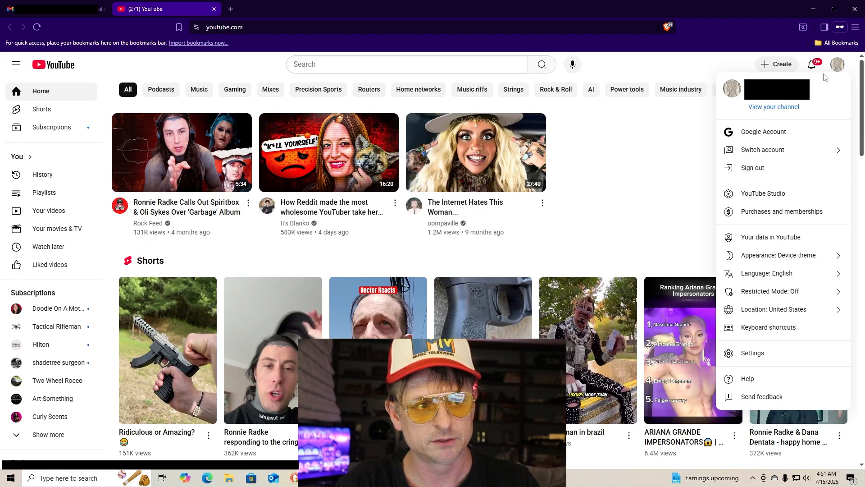
{"action": "left_click", "coordinate": [768, 150]}
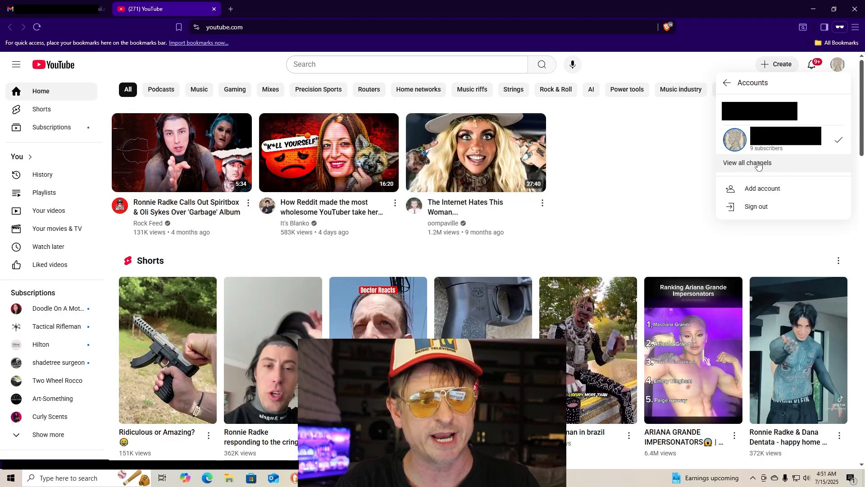
{"action": "left_click", "coordinate": [759, 163]}
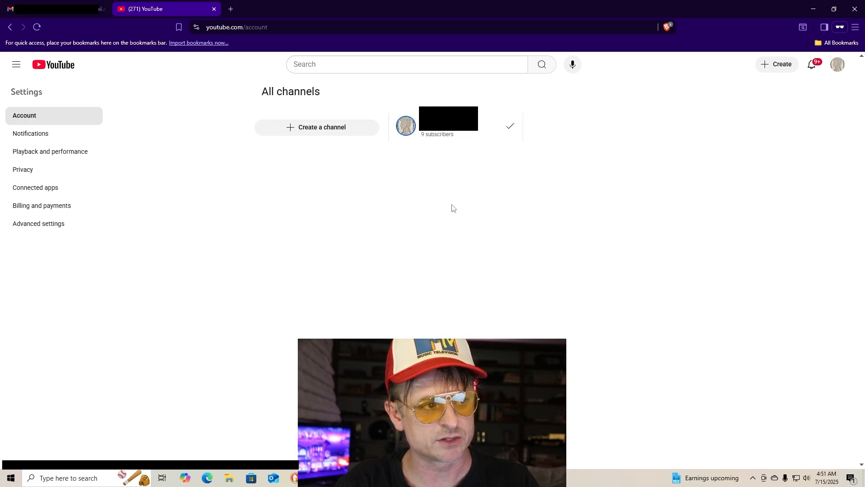
{"action": "left_click", "coordinate": [308, 131]}
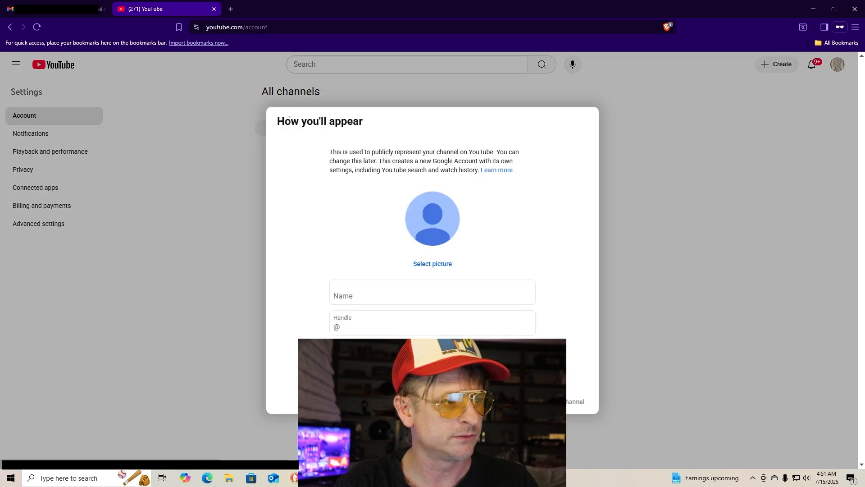
{"action": "left_click", "coordinate": [378, 295]}
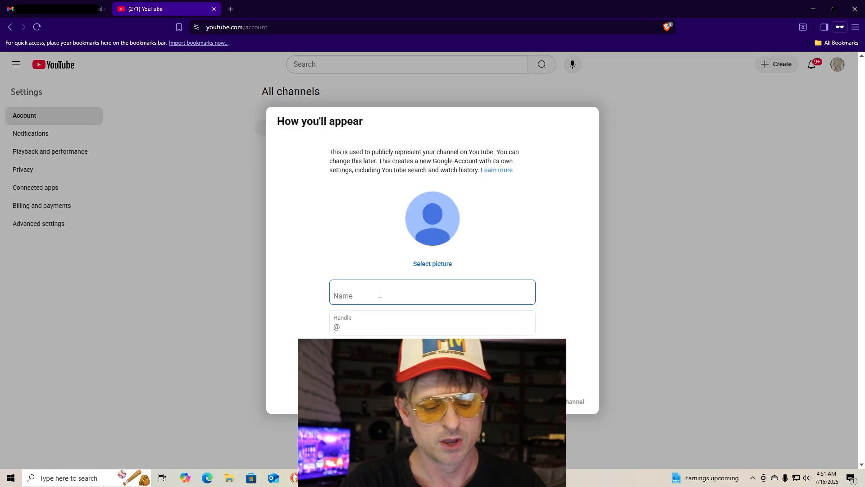
{"action": "type", "text": "j"}
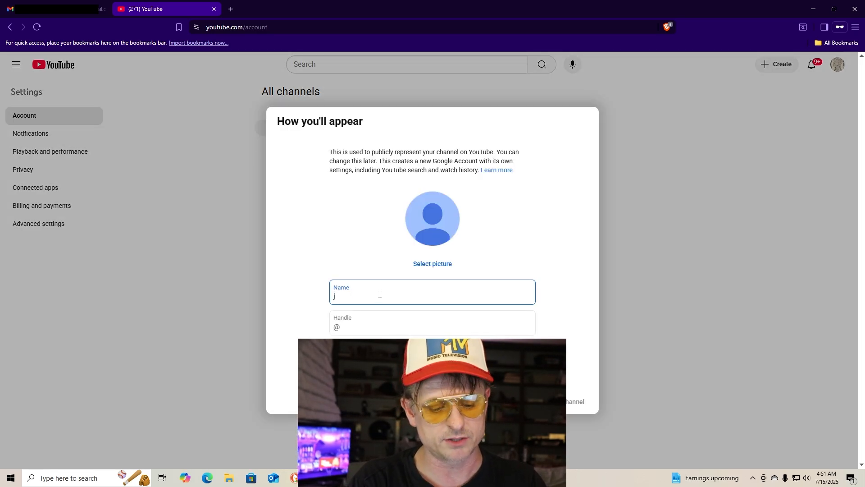
{"action": "type", "text": "ustferfunandgigles"}
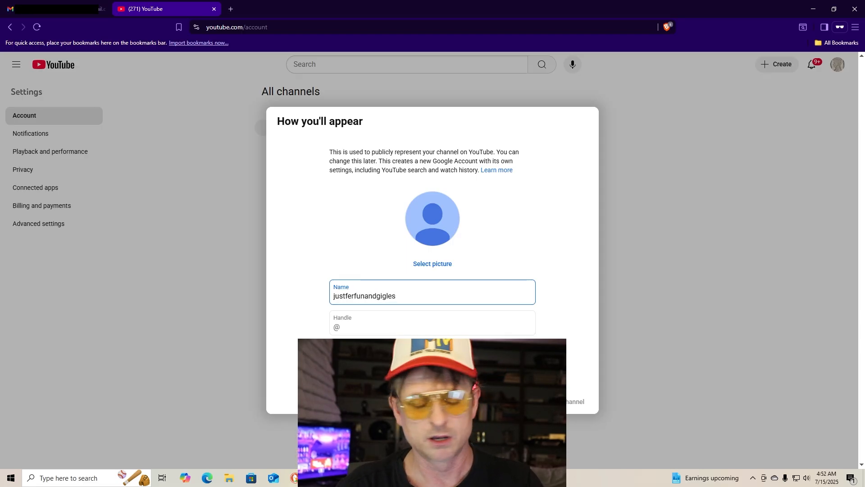
{"action": "left_click", "coordinate": [555, 280]}
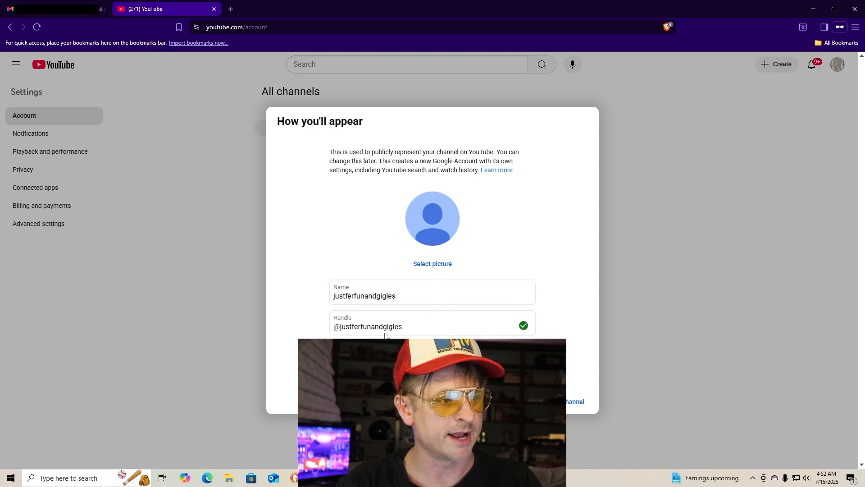
{"action": "left_click_drag", "start_coordinate": [423, 325], "coordinate": [325, 330]}
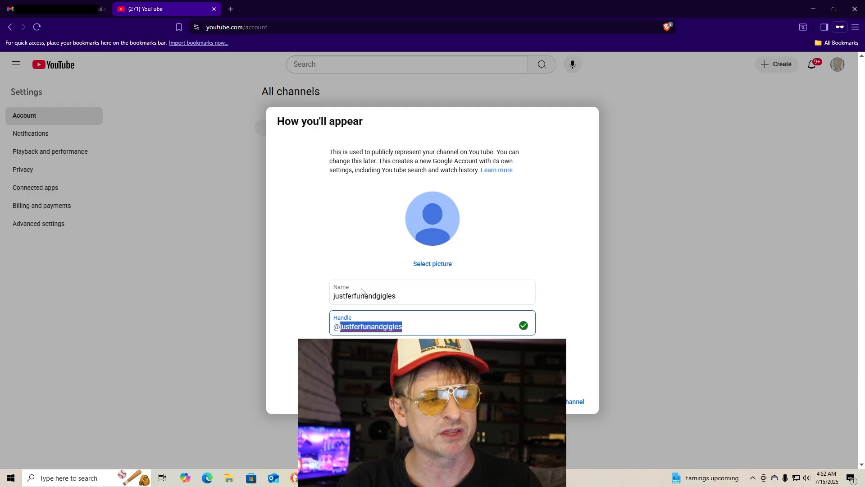
{"action": "left_click", "coordinate": [576, 401]}
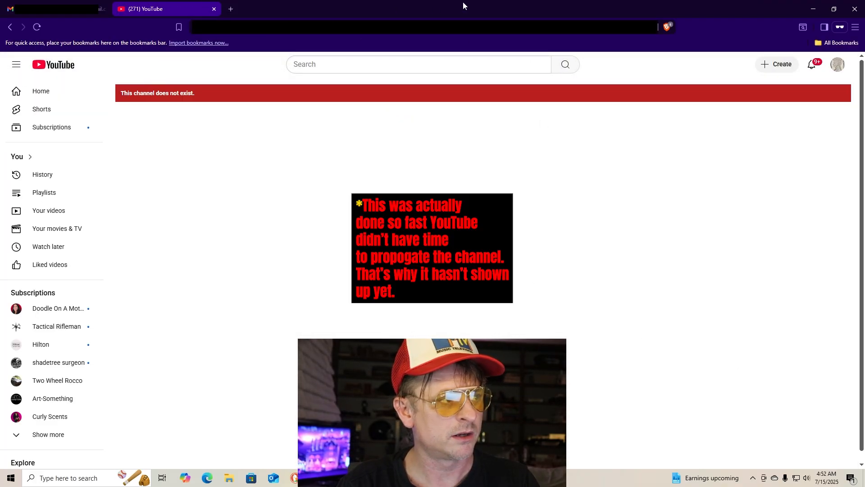
- Switch the active YouTube account to the justferfunandgigles channel
{"action": "left_click", "coordinate": [837, 64]}
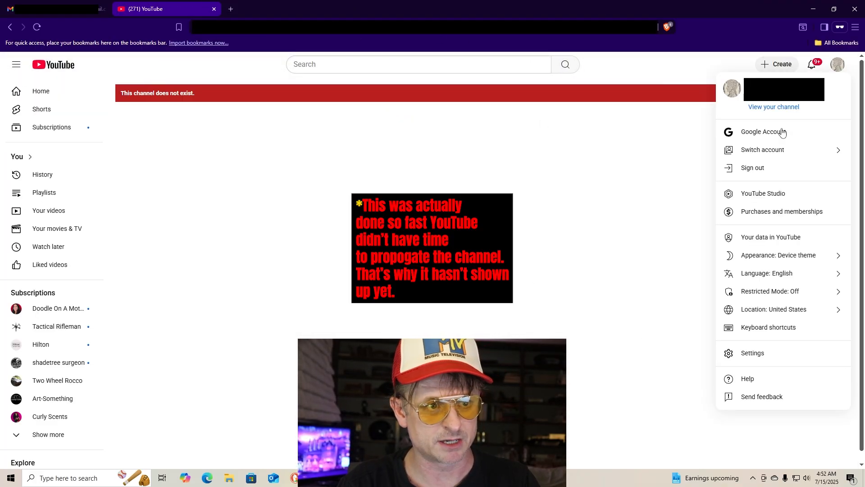
{"action": "left_click", "coordinate": [782, 153]}
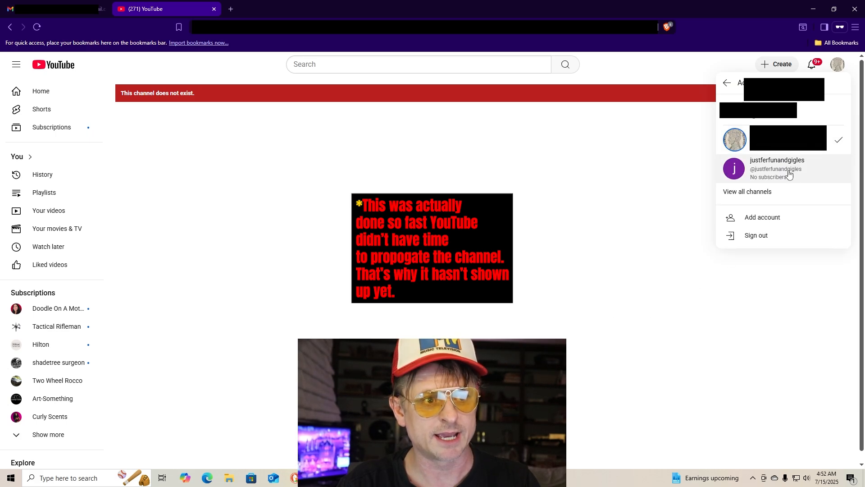
{"action": "left_click", "coordinate": [782, 169]}
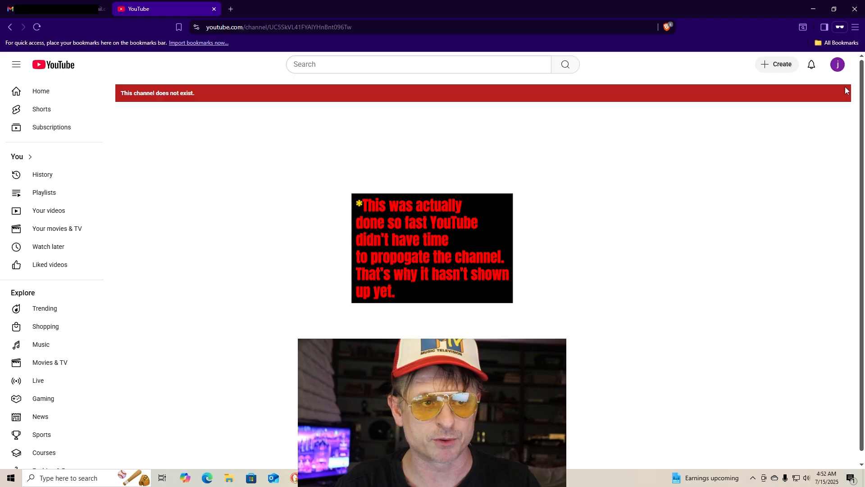
- Switch the active YouTube account back to the original channel
{"action": "left_click", "coordinate": [839, 65]}
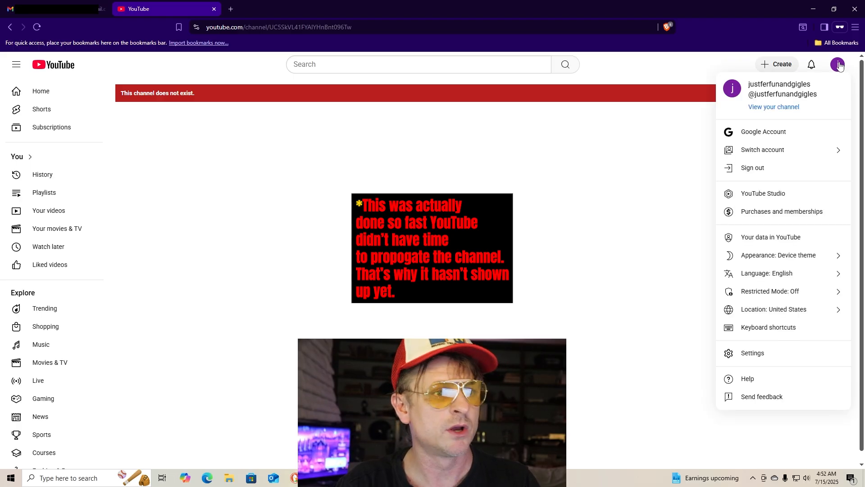
{"action": "left_click", "coordinate": [785, 151]}
{"action": "left_click", "coordinate": [734, 139]}
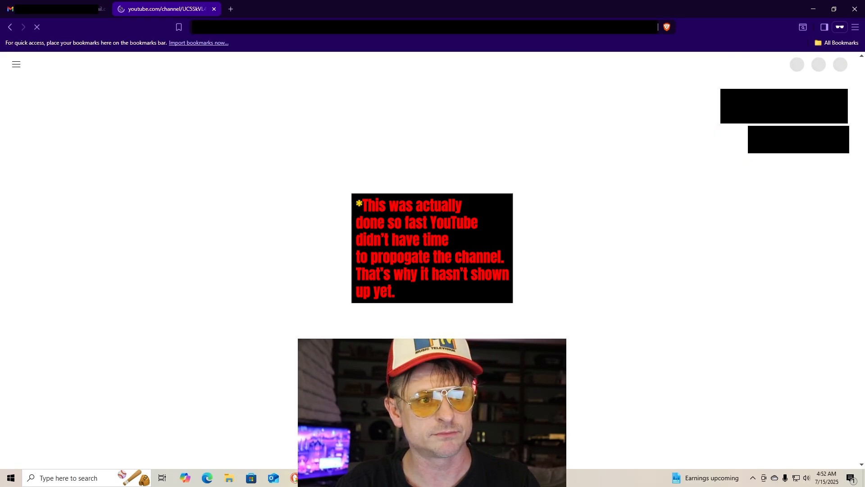
{"action": "left_click", "coordinate": [839, 64]}
{"action": "left_click", "coordinate": [567, 202]}
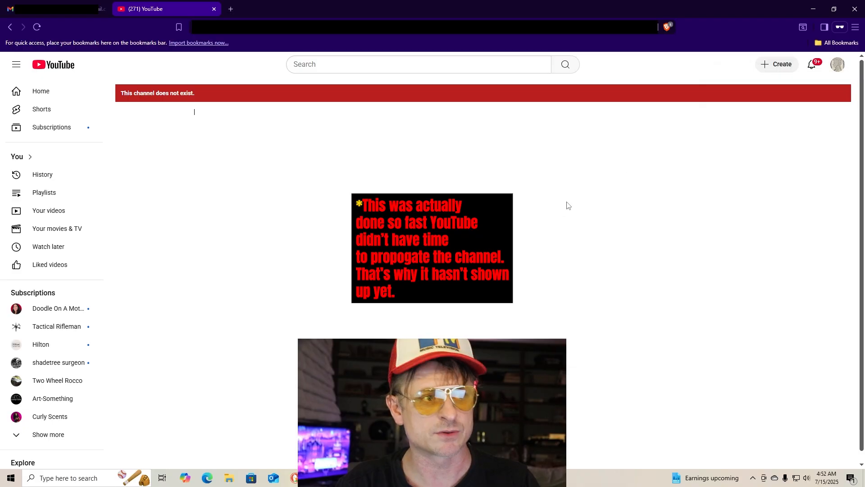
{"action": "left_click", "coordinate": [311, 20]}
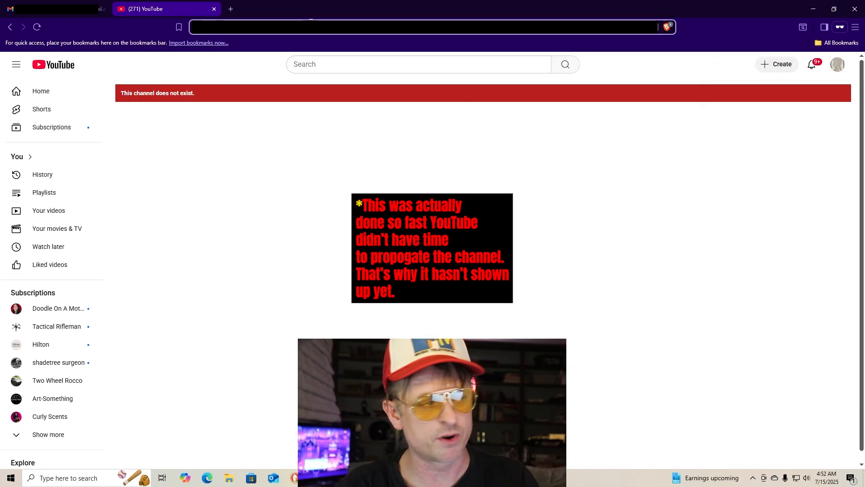
{"action": "type", "text": "youtube.com"}
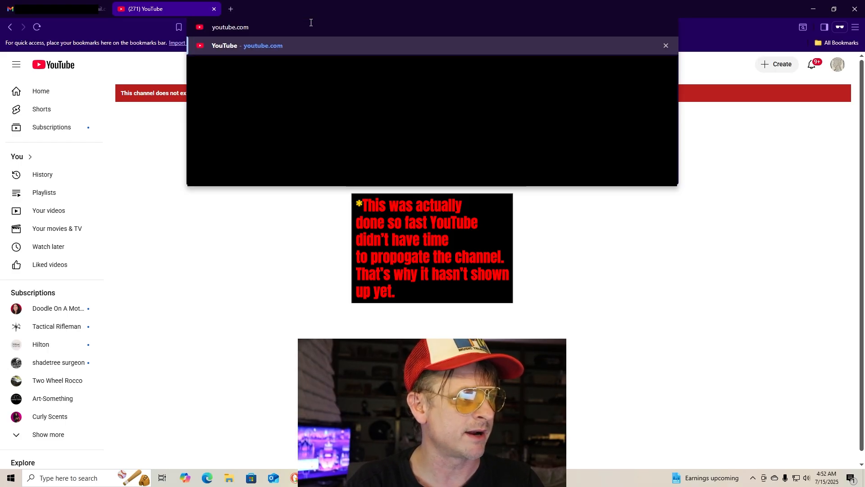
{"action": "type", "text": "\\"}
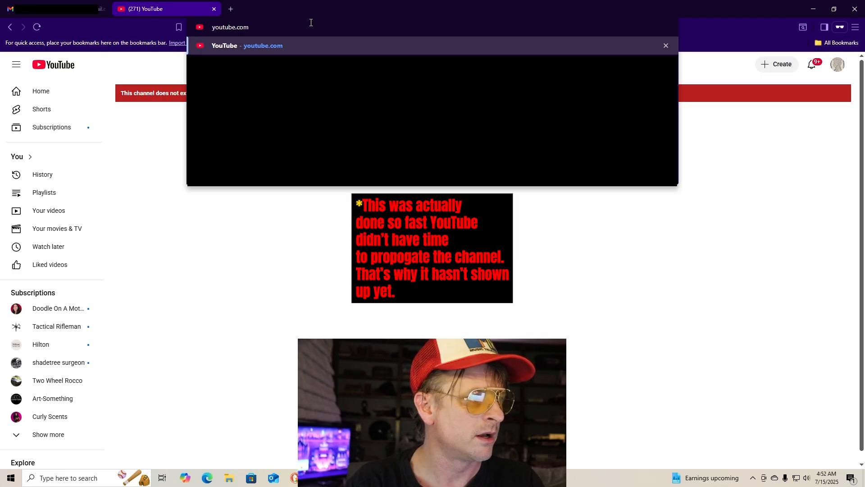
{"action": "type", "text": "@"}
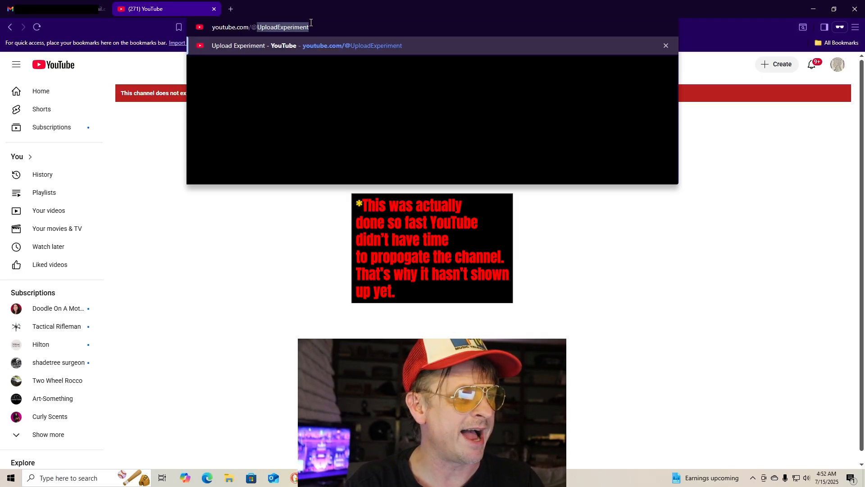
{"action": "key", "text": "BackSpace"}
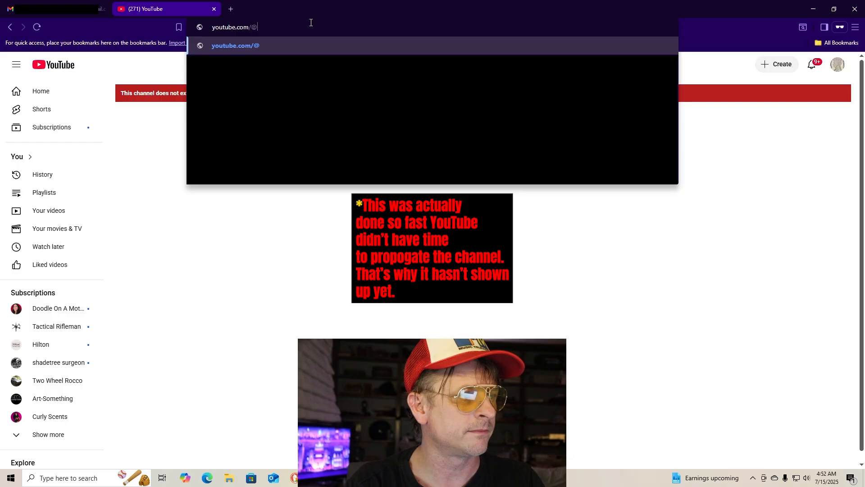
{"action": "type", "text": "j"}
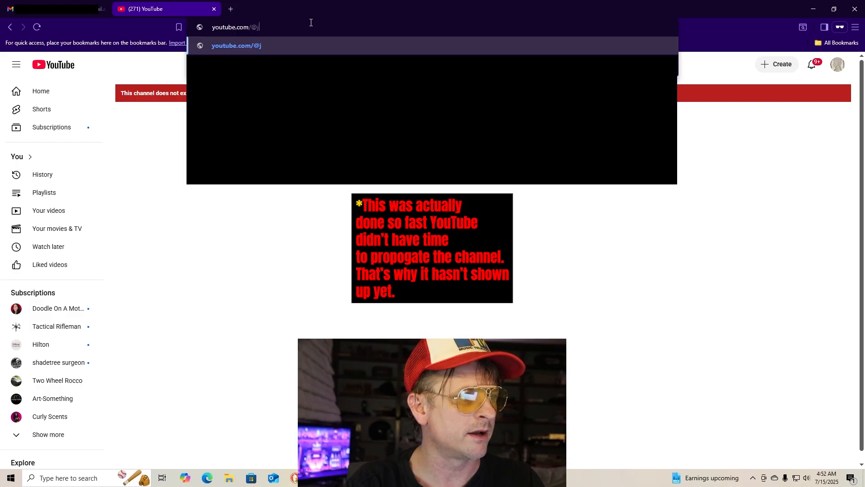
{"action": "type", "text": "ustfergunandgigles"}
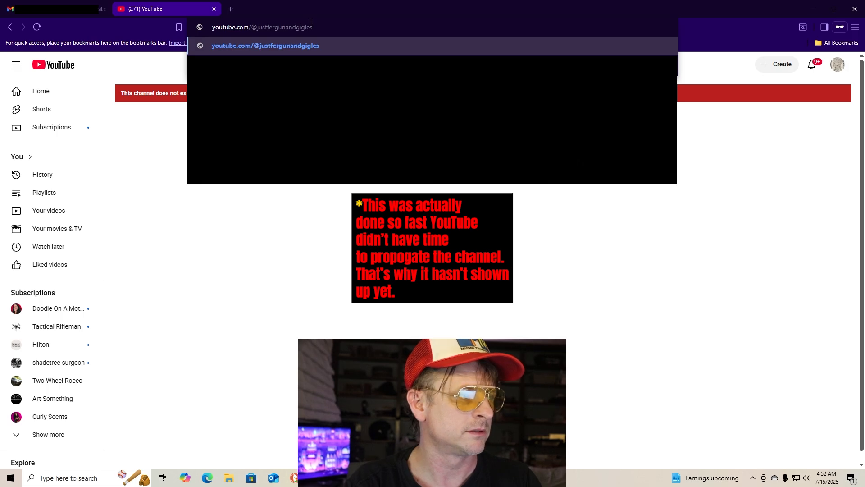
{"action": "key", "text": "Return"}
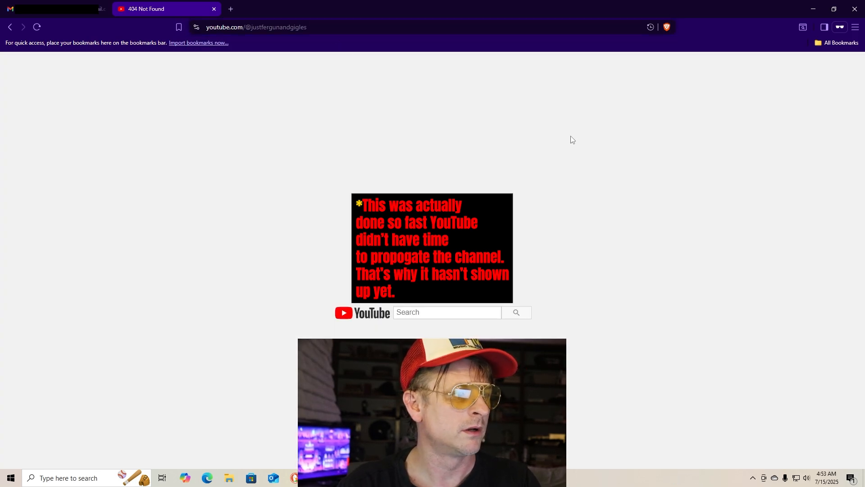
- Open gmail.com and launch YouTube from the Google apps there
{"action": "left_click", "coordinate": [366, 24]}
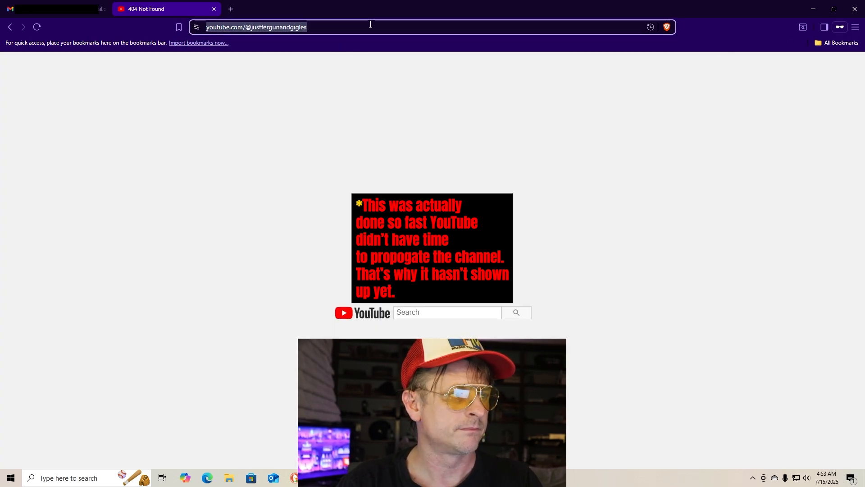
{"action": "type", "text": "gmail.com"}
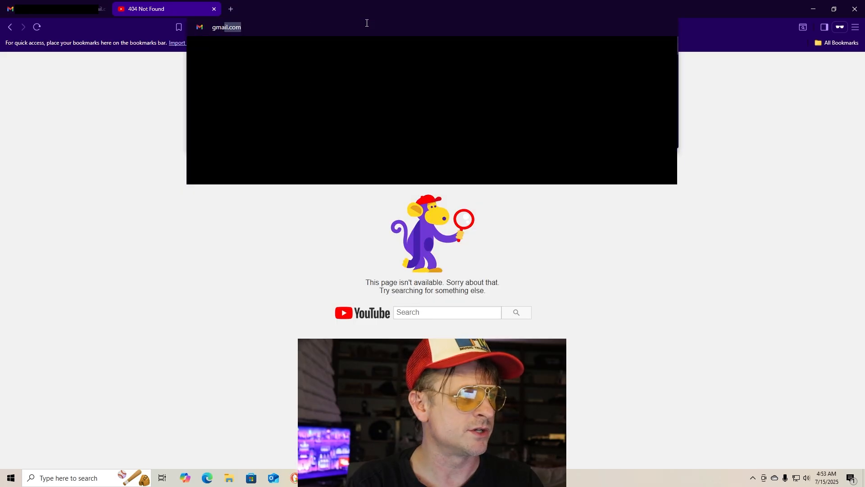
{"action": "key", "text": "Return"}
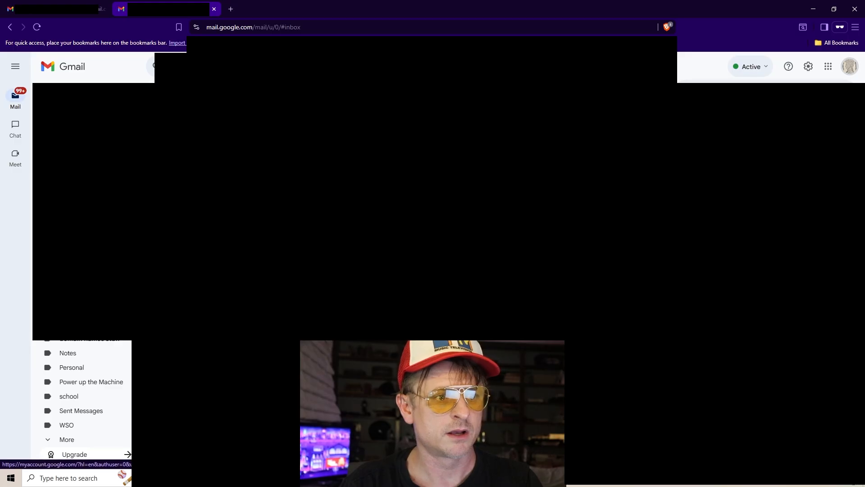
{"action": "left_click", "coordinate": [850, 66]}
{"action": "left_click", "coordinate": [828, 66]}
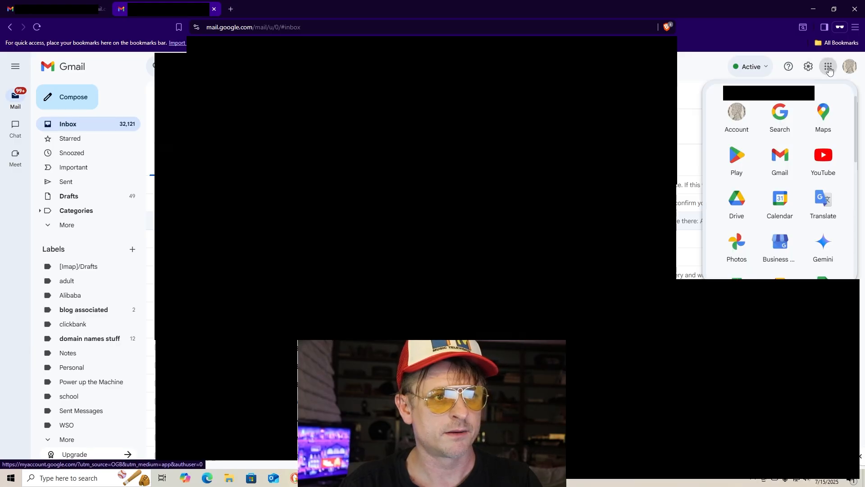
{"action": "left_click", "coordinate": [819, 158]}
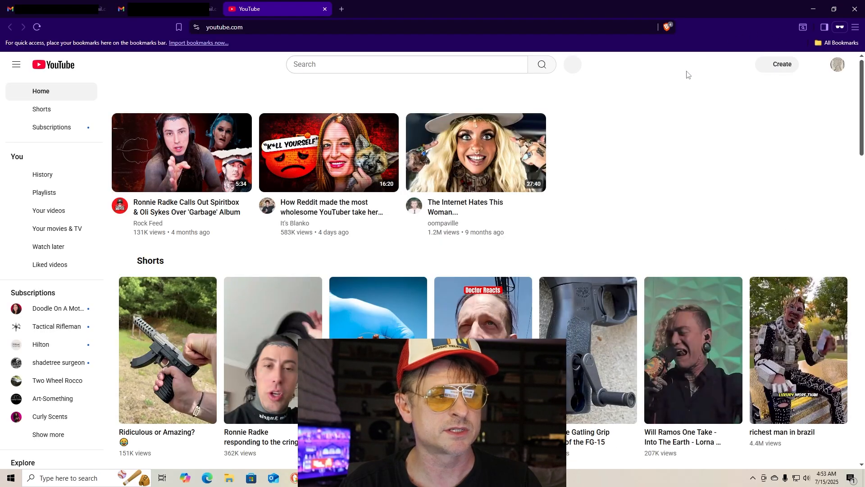
- Switch the active YouTube account to the newly created justferfunandgigles channel
{"action": "left_click", "coordinate": [835, 66]}
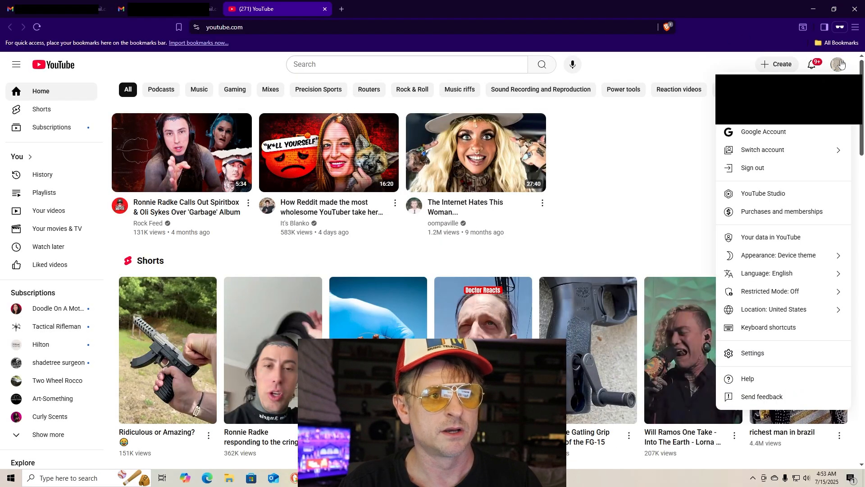
{"action": "left_click", "coordinate": [776, 149]}
{"action": "left_click", "coordinate": [773, 168]}
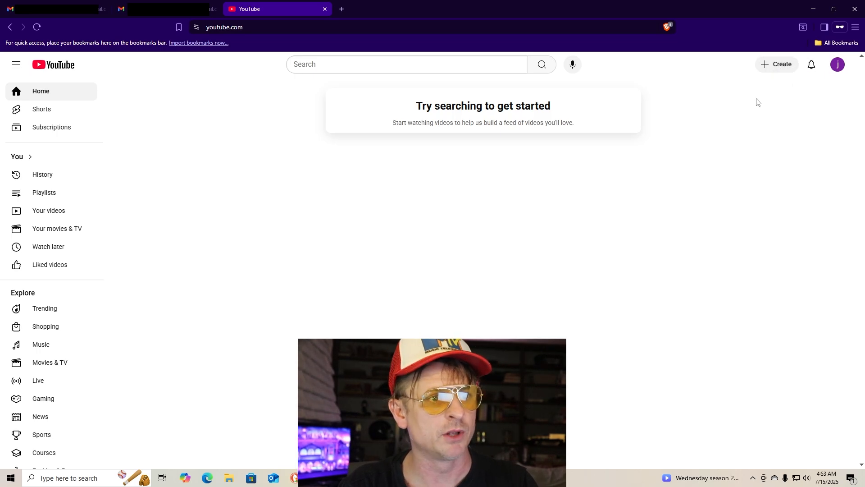
{"action": "left_click", "coordinate": [769, 70]}
{"action": "left_click", "coordinate": [673, 104]}
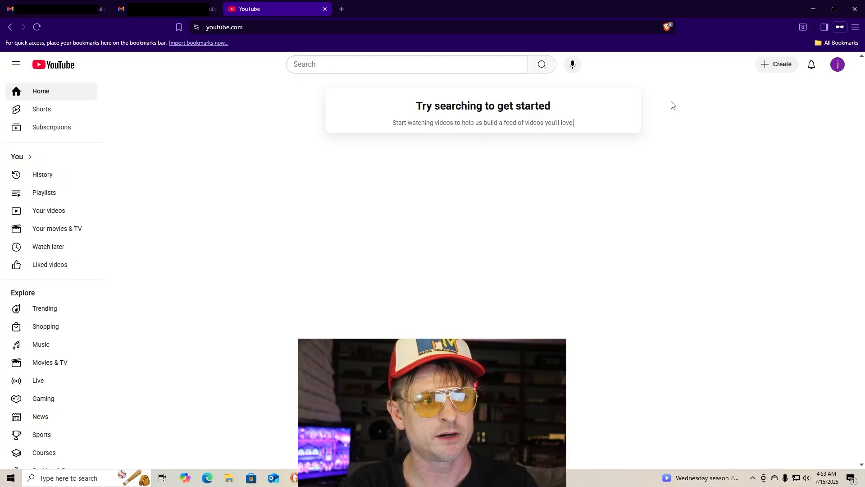
{"action": "left_click", "coordinate": [837, 68]}
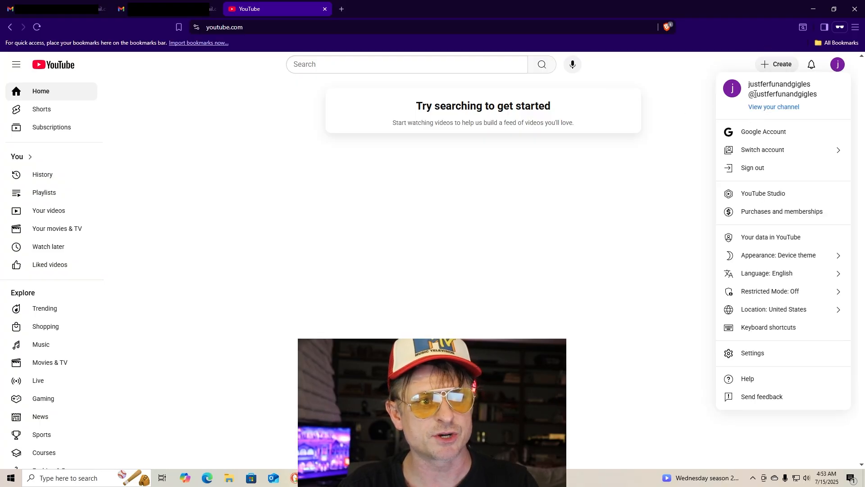
{"action": "triple_click", "coordinate": [820, 95]}
{"action": "key", "text": "ctrl+c"}
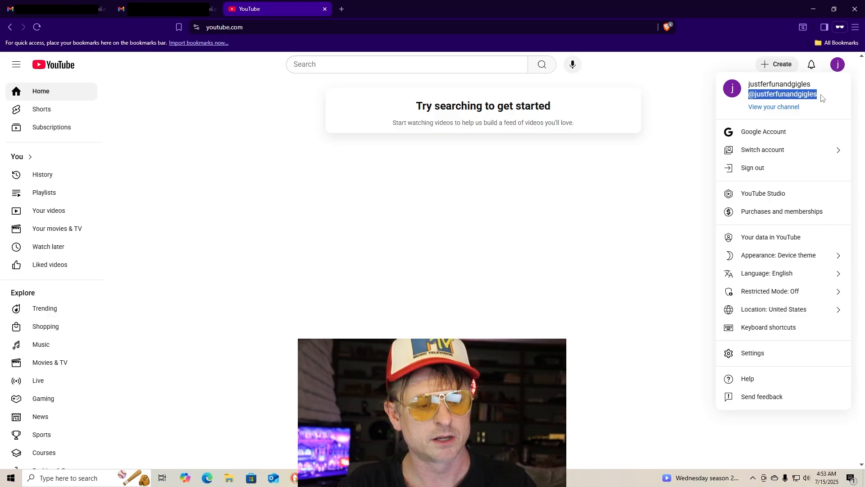
{"action": "left_click", "coordinate": [583, 220]}
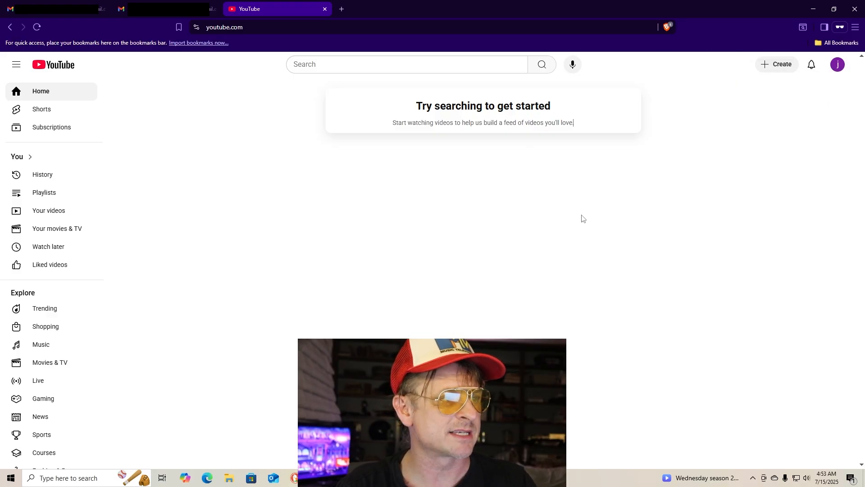
{"action": "left_click", "coordinate": [264, 27]}
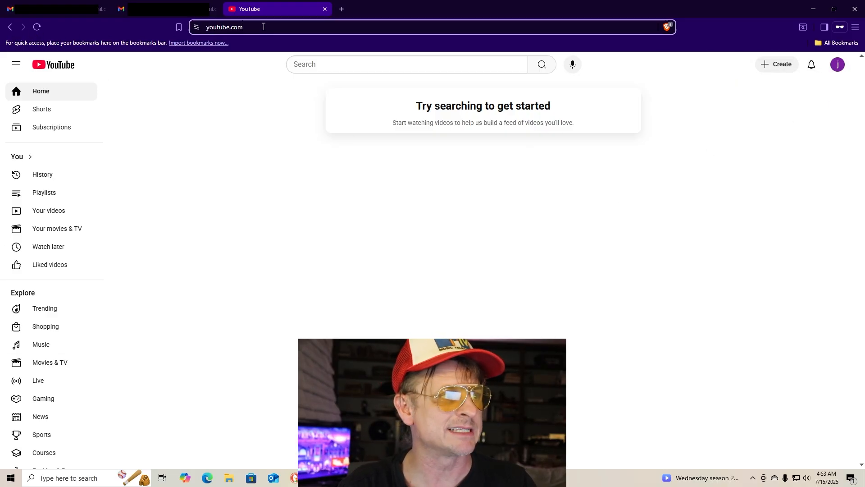
{"action": "left_click", "coordinate": [264, 27]}
{"action": "type", "text": "//www."}
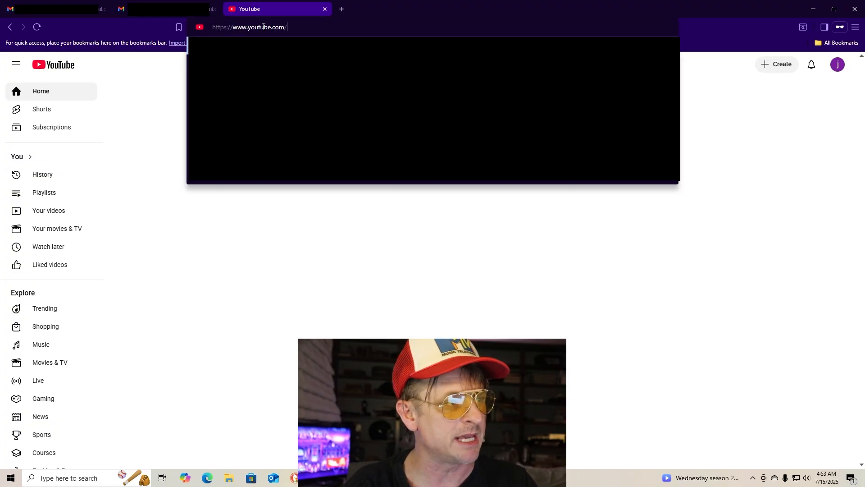
{"action": "key", "text": "ctrl+v"}
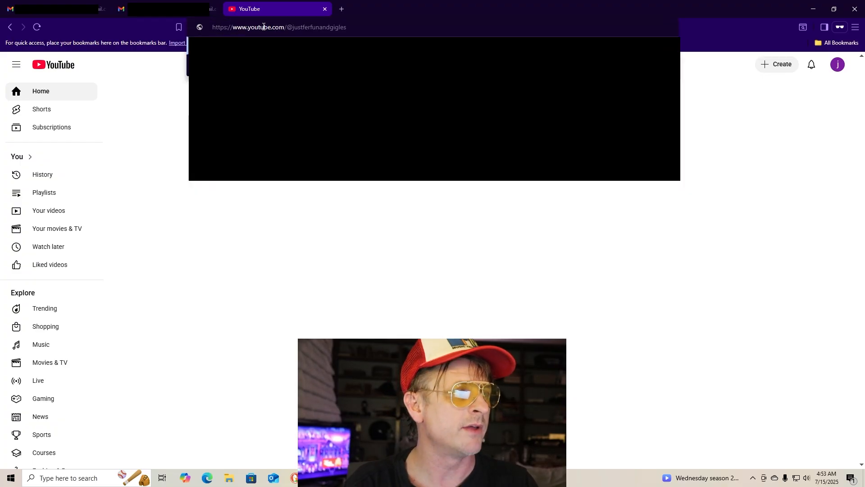
{"action": "key", "text": "Return"}
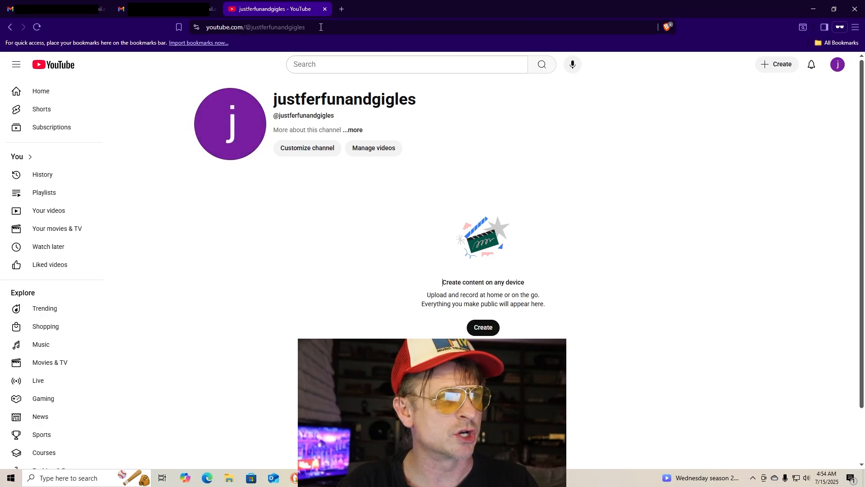
{"action": "left_click", "coordinate": [839, 66]}
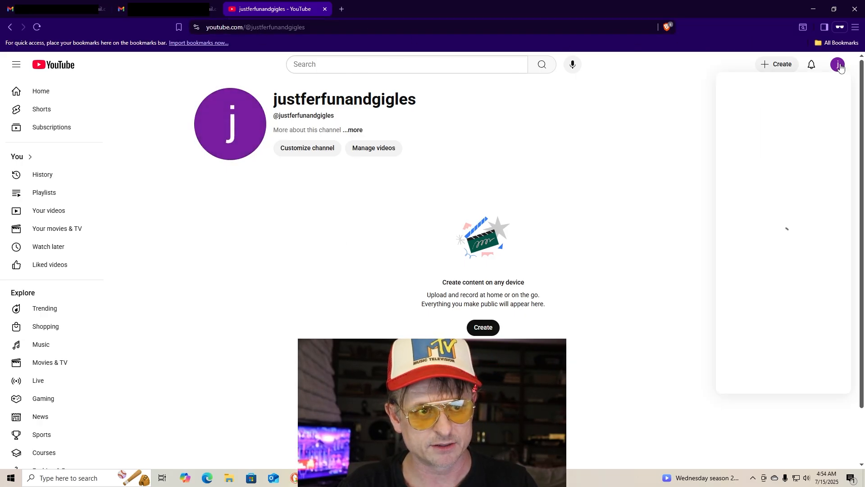
{"action": "left_click", "coordinate": [630, 147]}
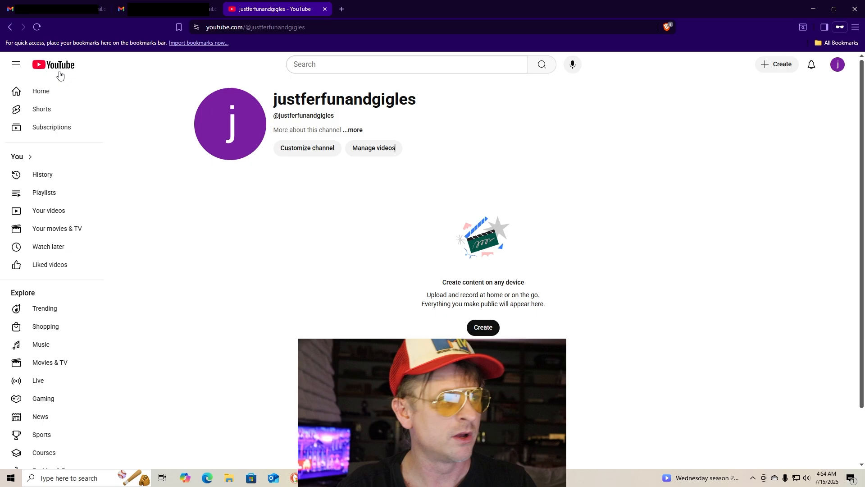
{"action": "left_click", "coordinate": [277, 30]}
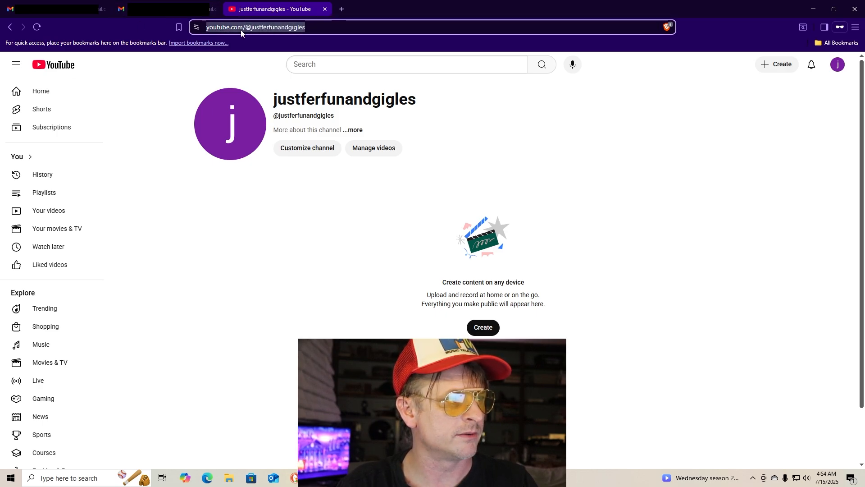
- Open the channel's customization page in YouTube Studio, dismiss the welcome message and look through the profile fields down to the video watermark
{"action": "left_click", "coordinate": [308, 152]}
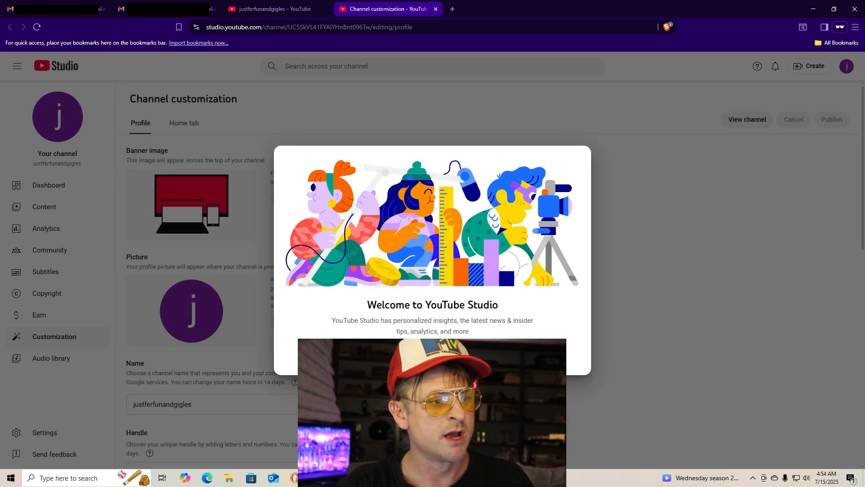
{"action": "left_click", "coordinate": [433, 355]}
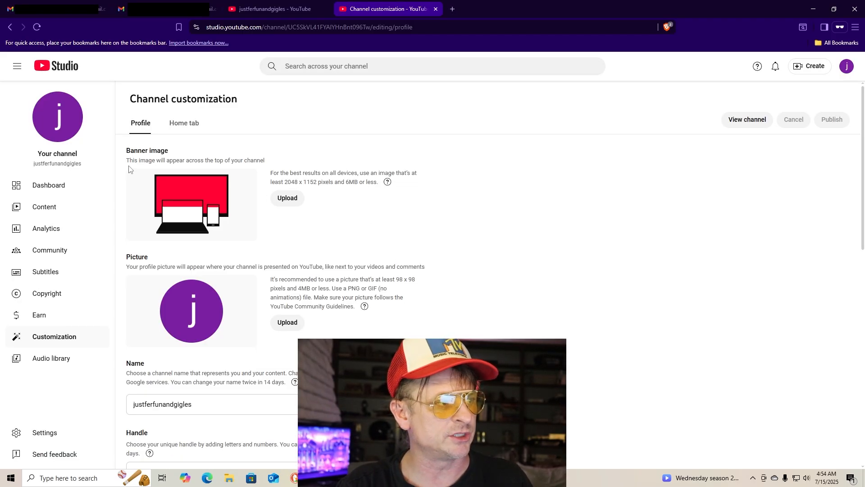
{"action": "scroll", "coordinate": [288, 329], "scroll_direction": "down", "scroll_amount": 4}
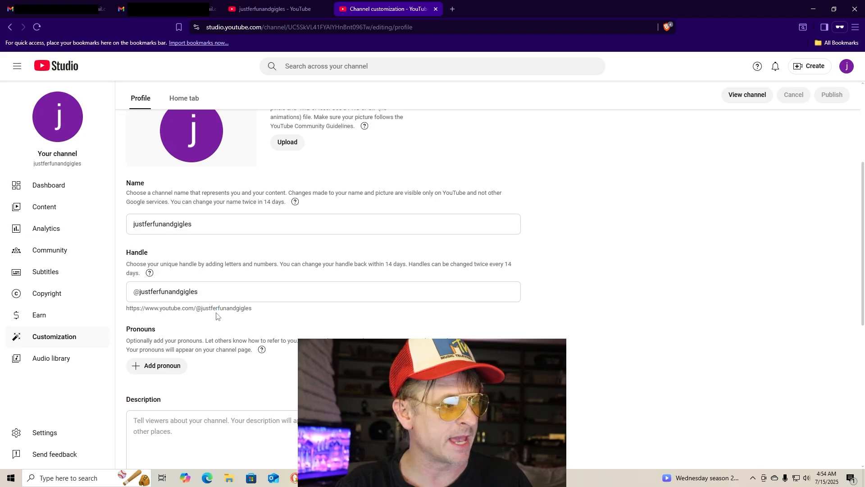
{"action": "scroll", "coordinate": [234, 365], "scroll_direction": "down", "scroll_amount": 4}
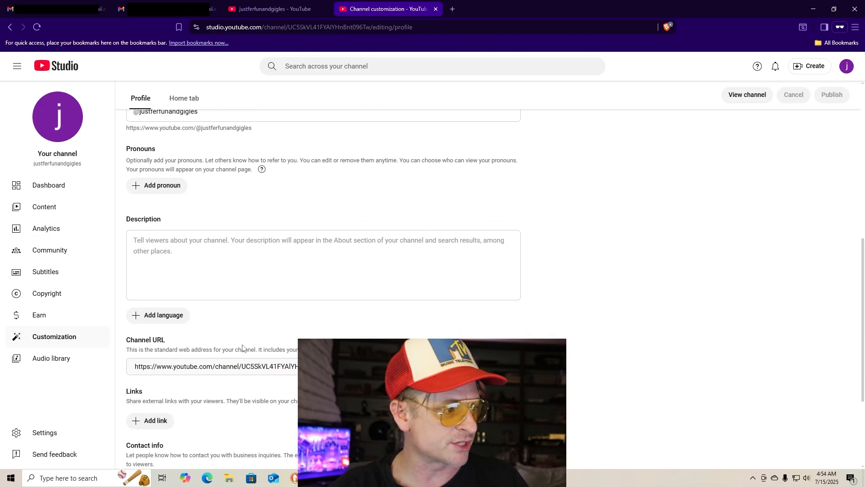
{"action": "scroll", "coordinate": [242, 347], "scroll_direction": "down", "scroll_amount": 3}
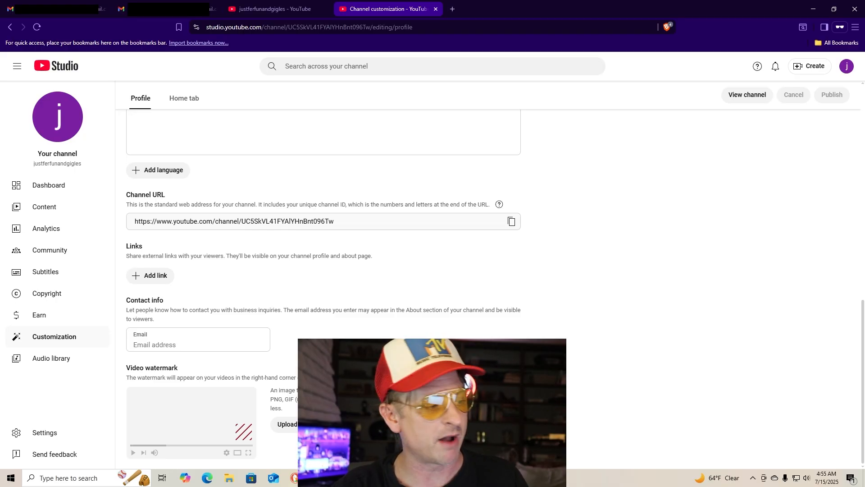
- Open the channel's basic info settings and examine the country of residence and keywords fields
{"action": "left_click", "coordinate": [50, 434]}
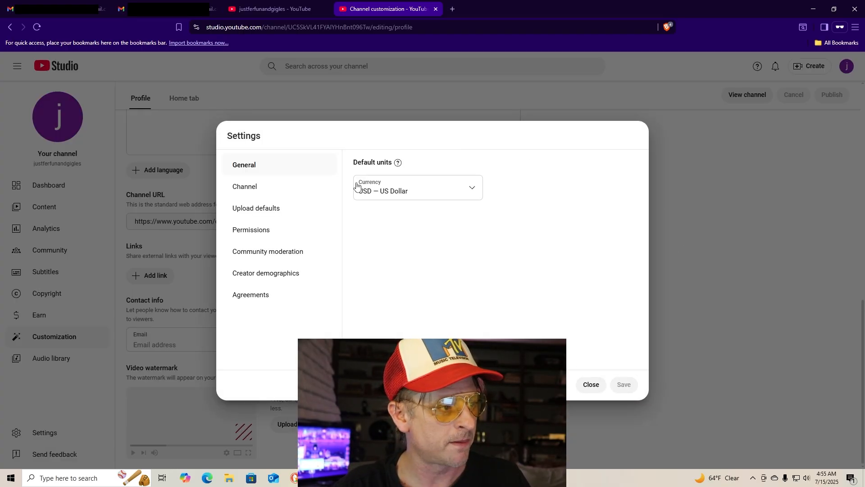
{"action": "left_click", "coordinate": [278, 190]}
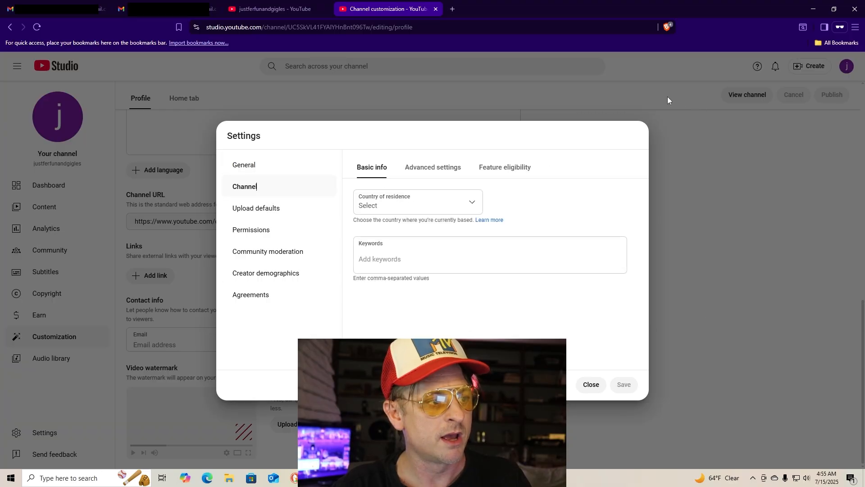
{"action": "left_click", "coordinate": [464, 203]}
{"action": "left_click", "coordinate": [513, 195]}
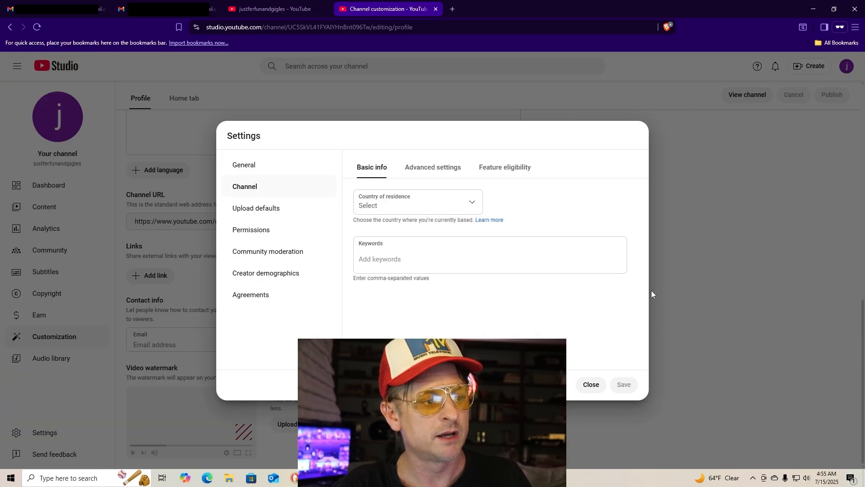
{"action": "left_click", "coordinate": [379, 252]}
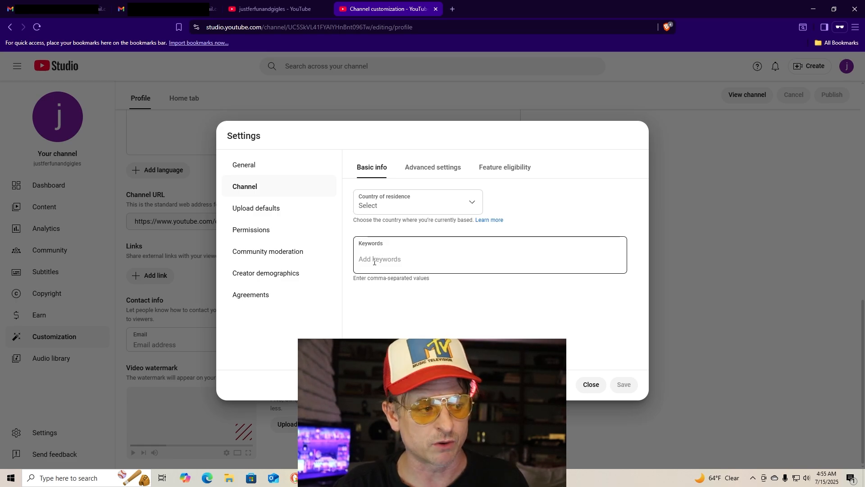
{"action": "left_click", "coordinate": [374, 262]}
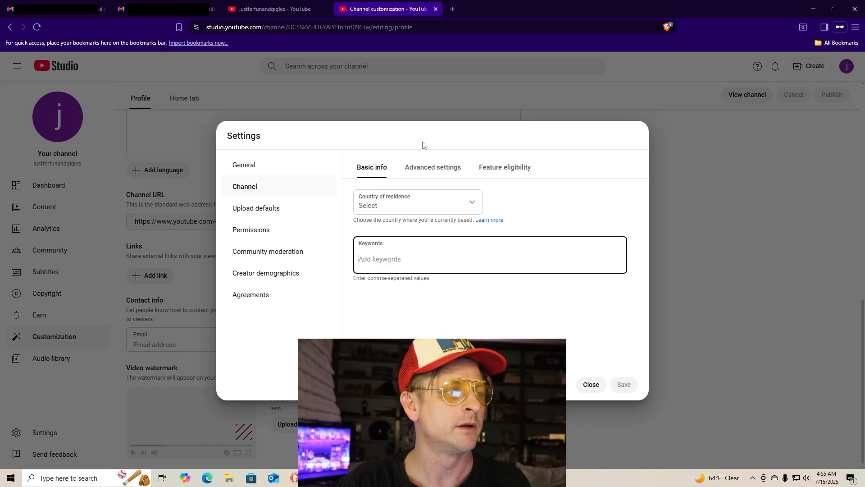
- Look through the channel's advanced settings from audience to clips and third-party training, and close the settings without changes
{"action": "left_click", "coordinate": [433, 168]}
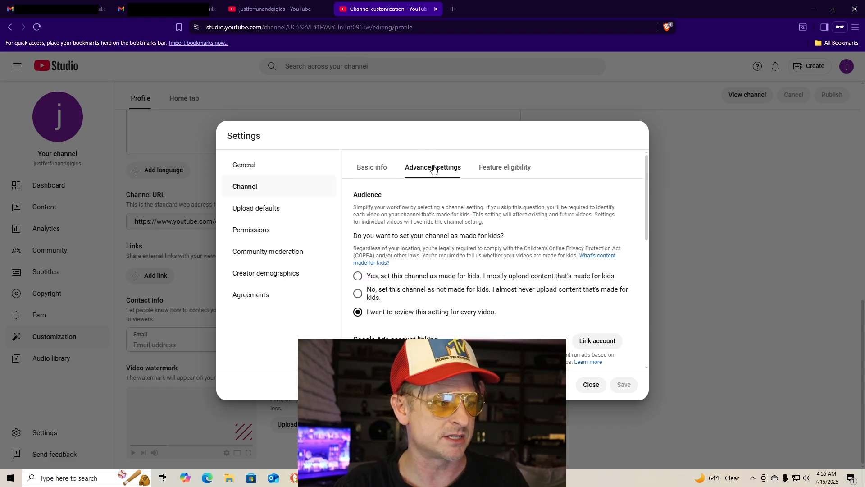
{"action": "scroll", "coordinate": [439, 238], "scroll_direction": "down", "scroll_amount": 6}
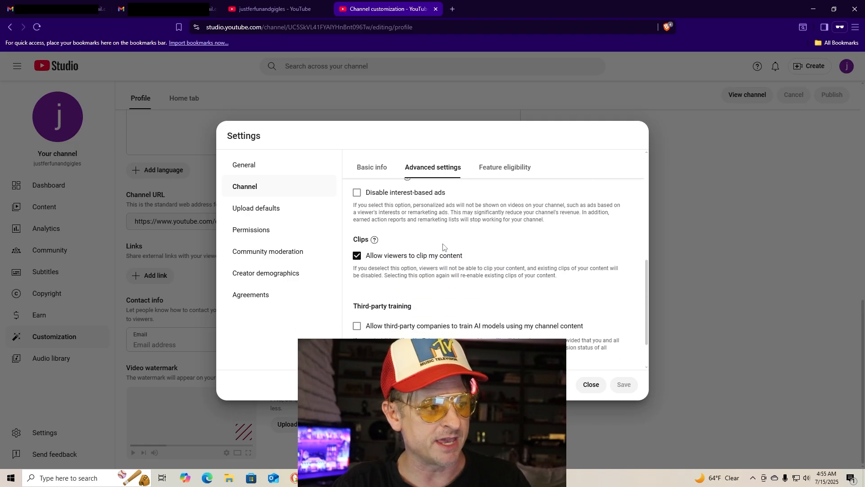
{"action": "scroll", "coordinate": [446, 248], "scroll_direction": "down", "scroll_amount": 1}
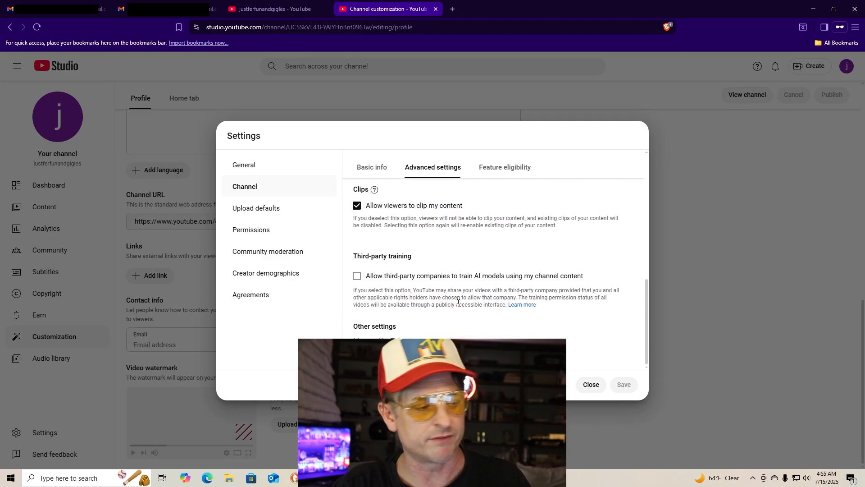
{"action": "scroll", "coordinate": [458, 301], "scroll_direction": "up", "scroll_amount": 7}
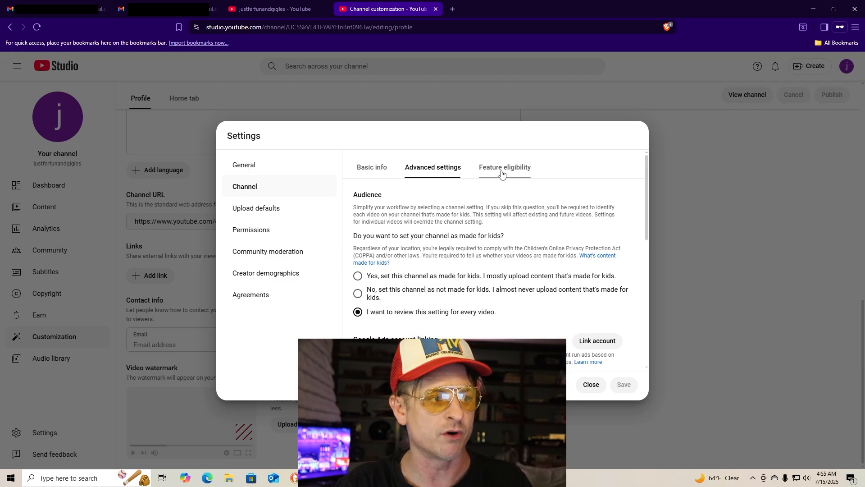
{"action": "scroll", "coordinate": [493, 274], "scroll_direction": "down", "scroll_amount": 5}
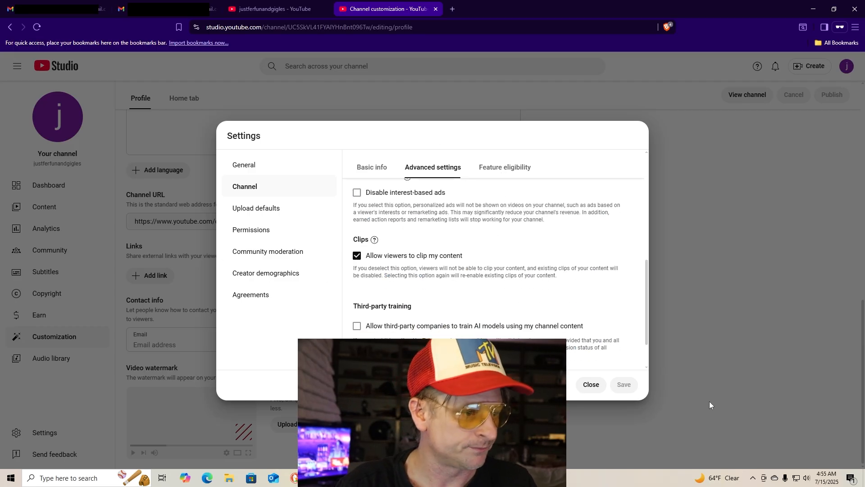
{"action": "left_click", "coordinate": [588, 386]}
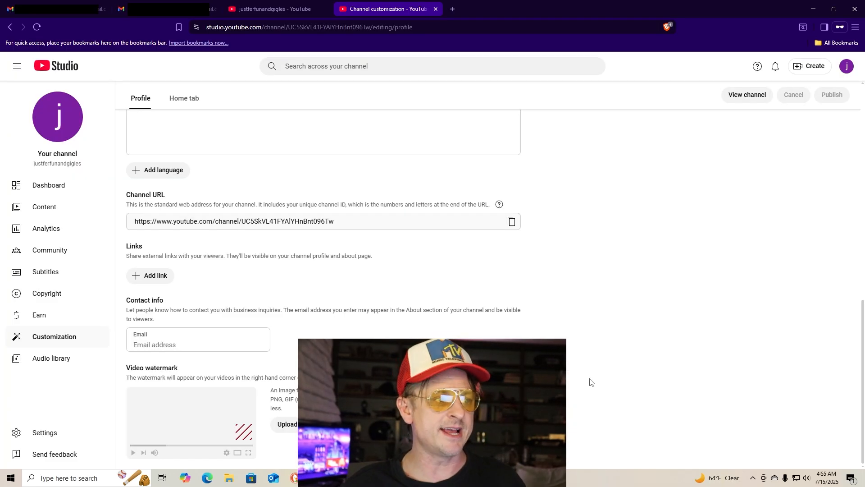